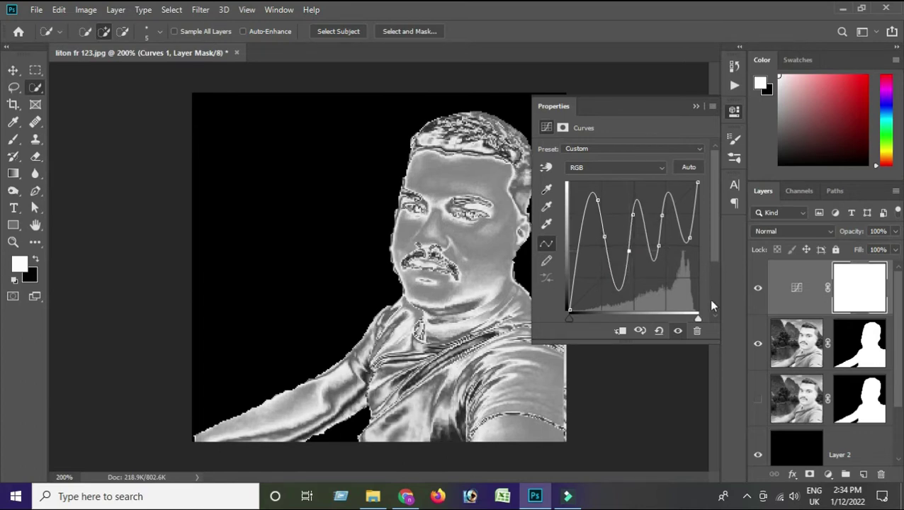
Step: Merge the Curves adjustment layer down into the masked portrait layer, Layer 1 copy, with the whole canvas selected
click(695, 106)
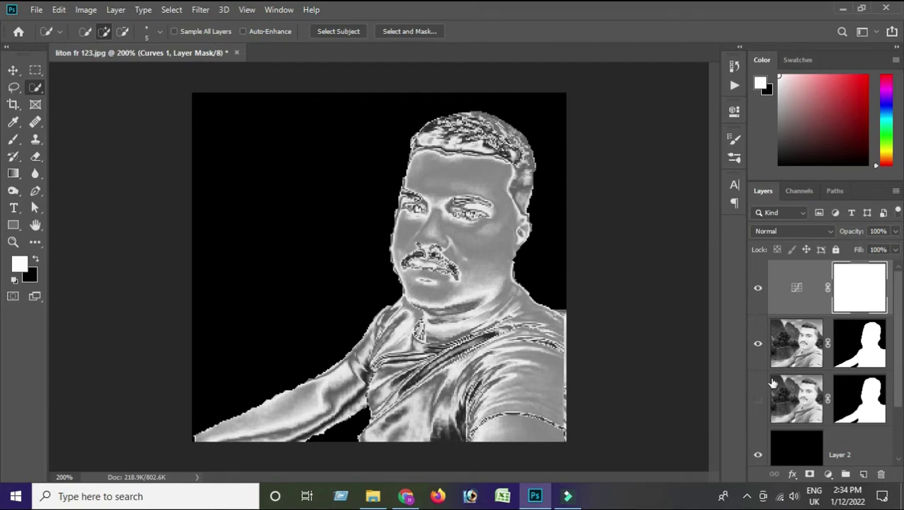
click(804, 344)
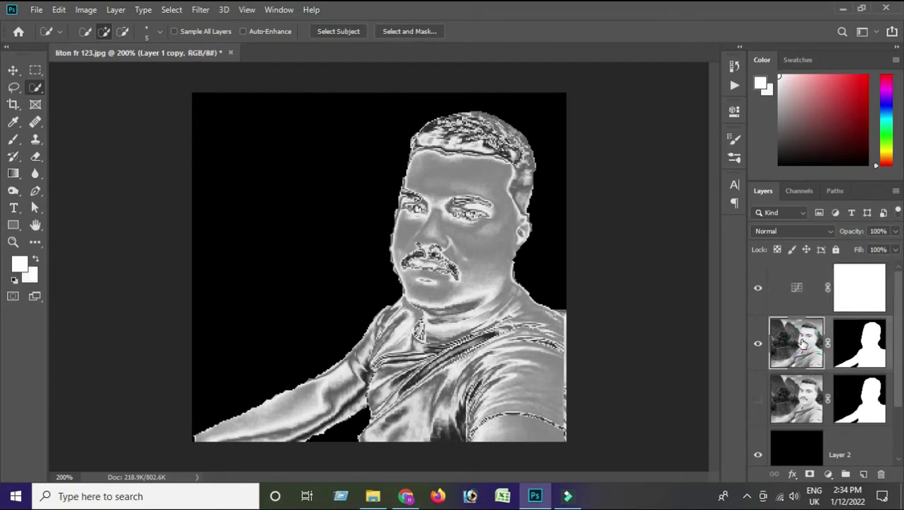
drag(825, 308, 806, 297)
ctrl+click(804, 297)
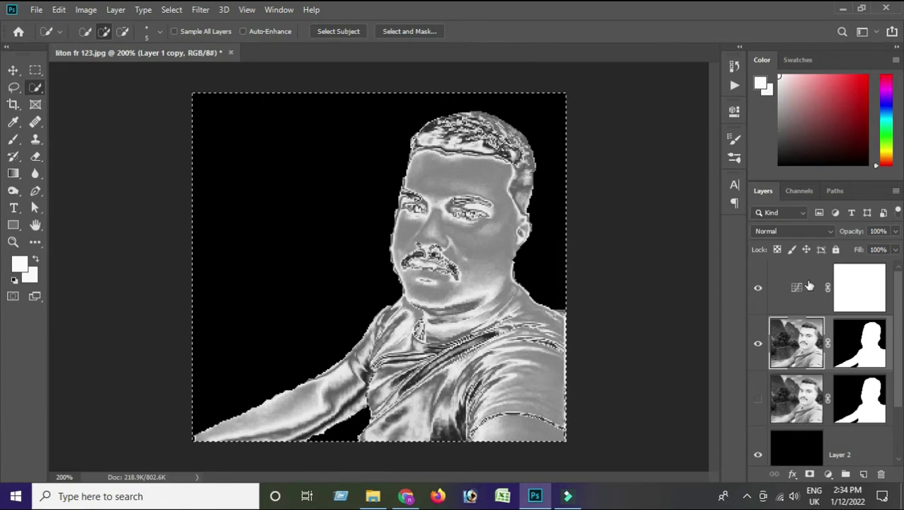
drag(808, 285, 779, 342)
key(ctrl+shift+i)
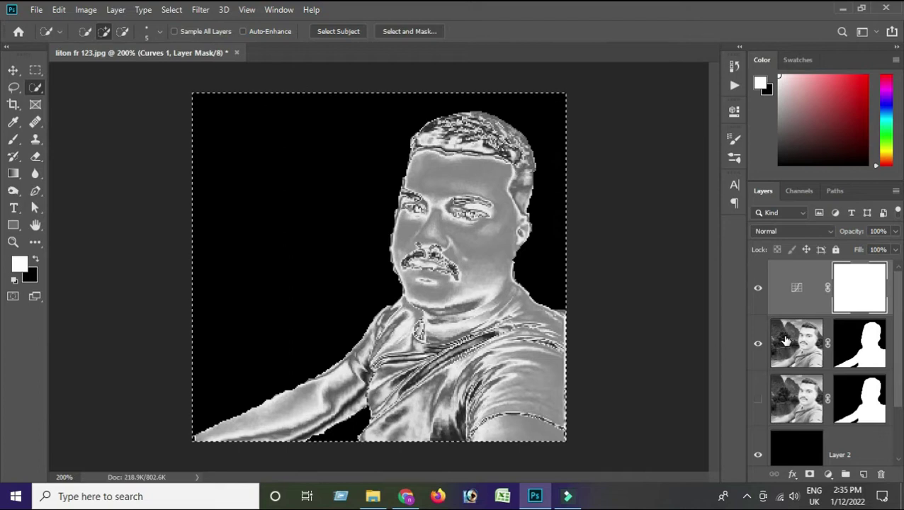
key(ctrl+e)
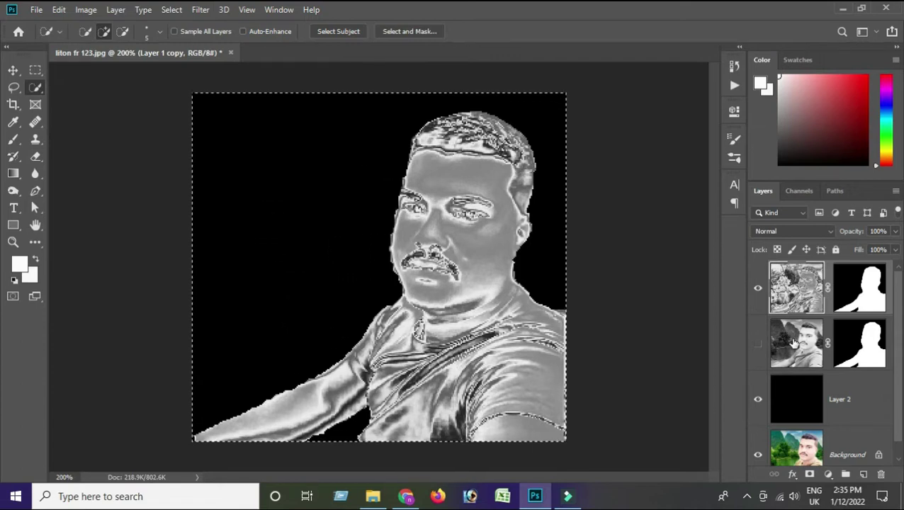
Step: Make the hidden grayscale Layer 1 visible and make Layer 1 copy active with its full pixel area loaded as the selection
click(756, 345)
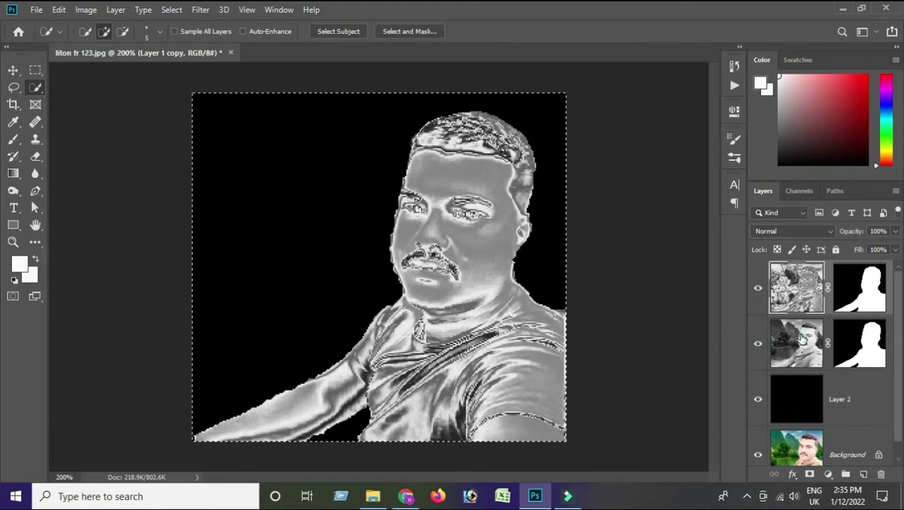
click(803, 344)
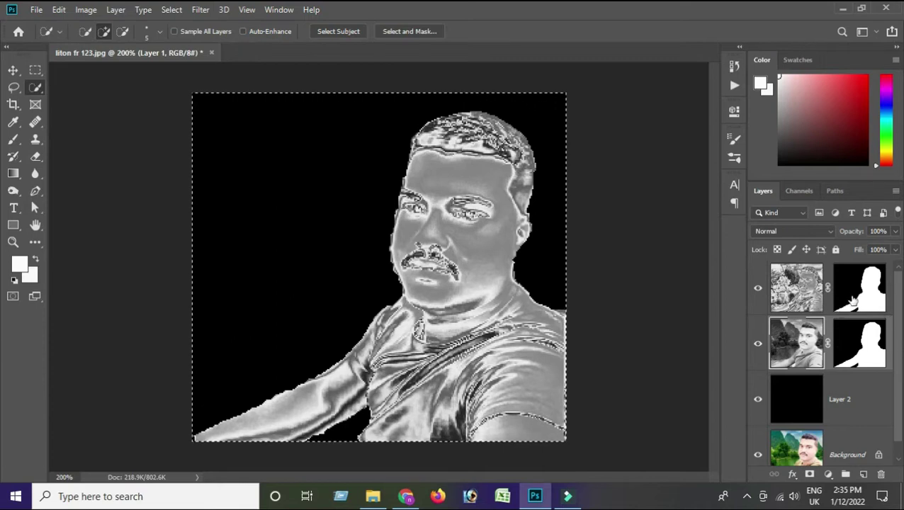
click(845, 339)
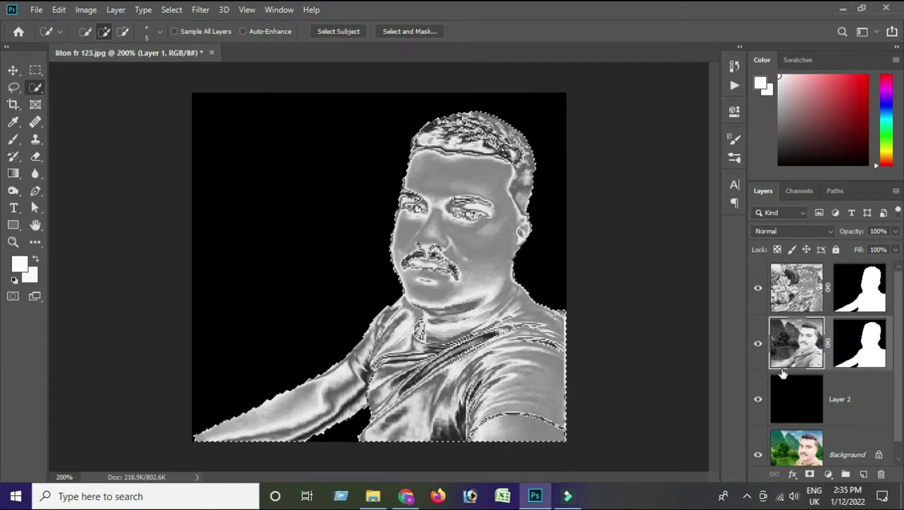
click(790, 291)
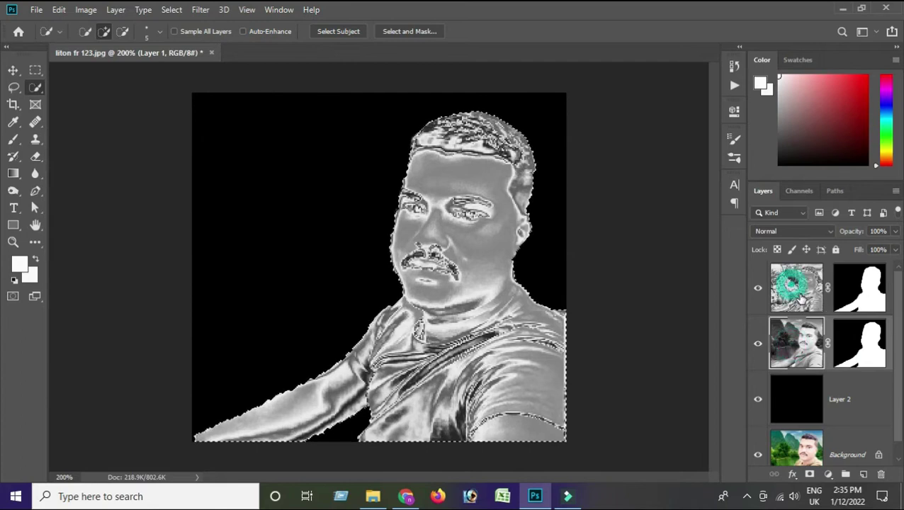
ctrl+click(797, 336)
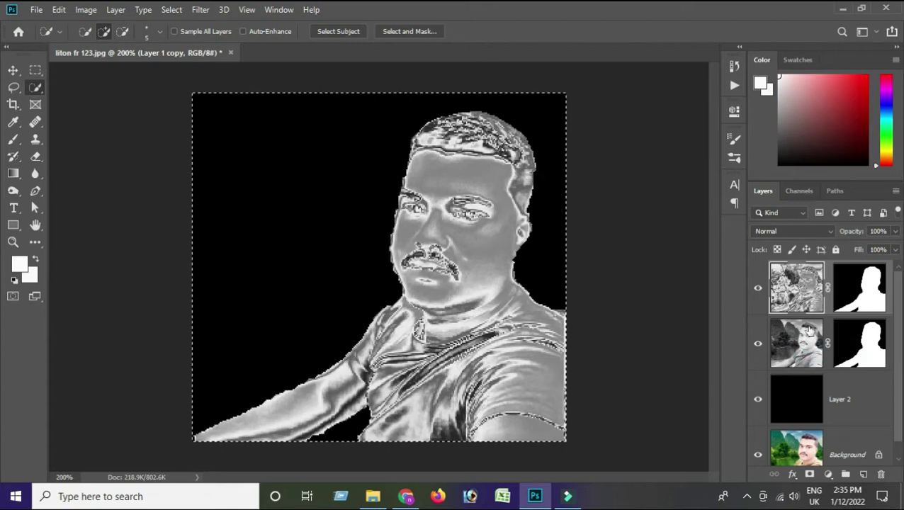
right_click(813, 306)
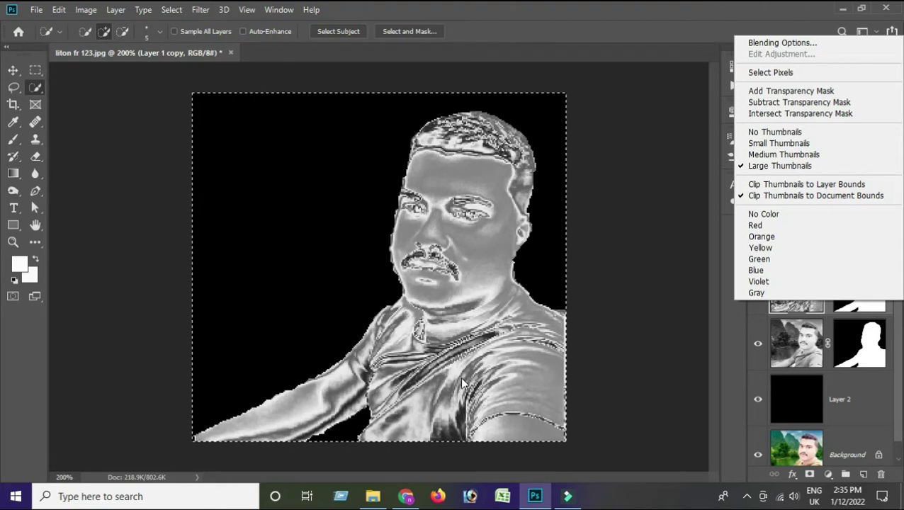
click(647, 254)
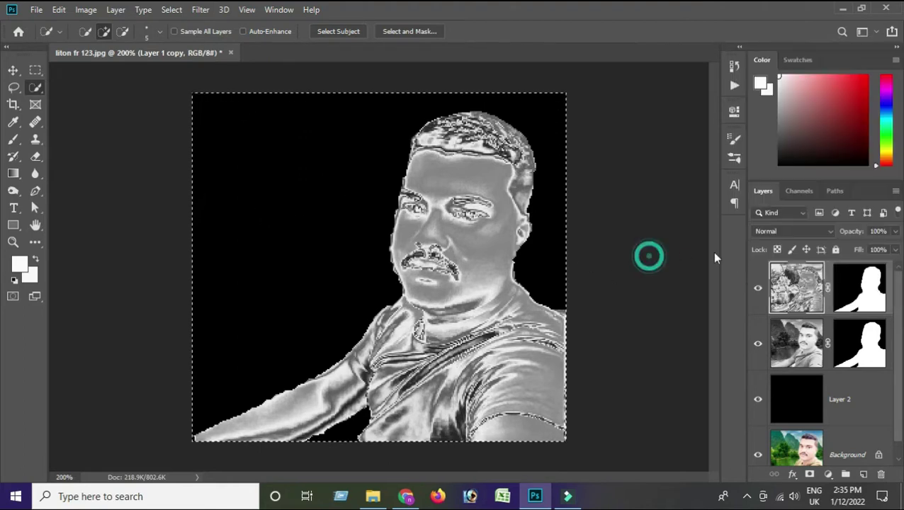
right_click(803, 303)
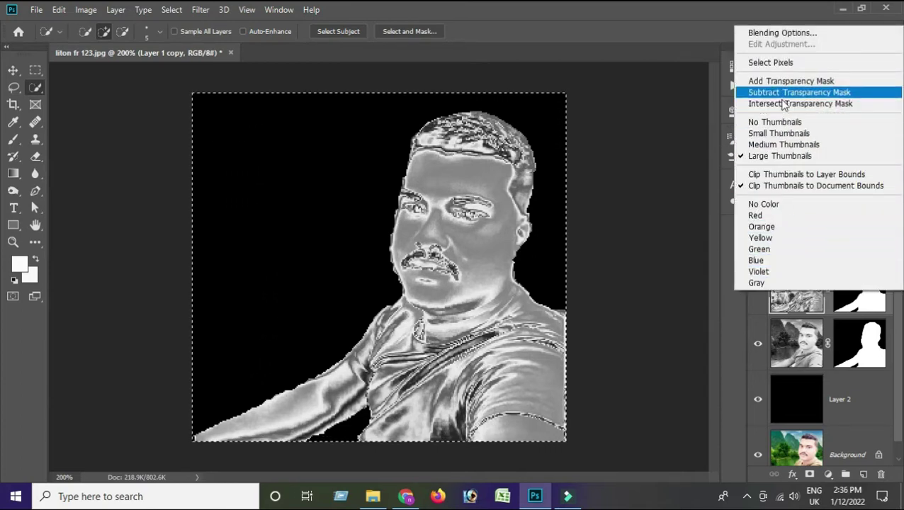
click(806, 303)
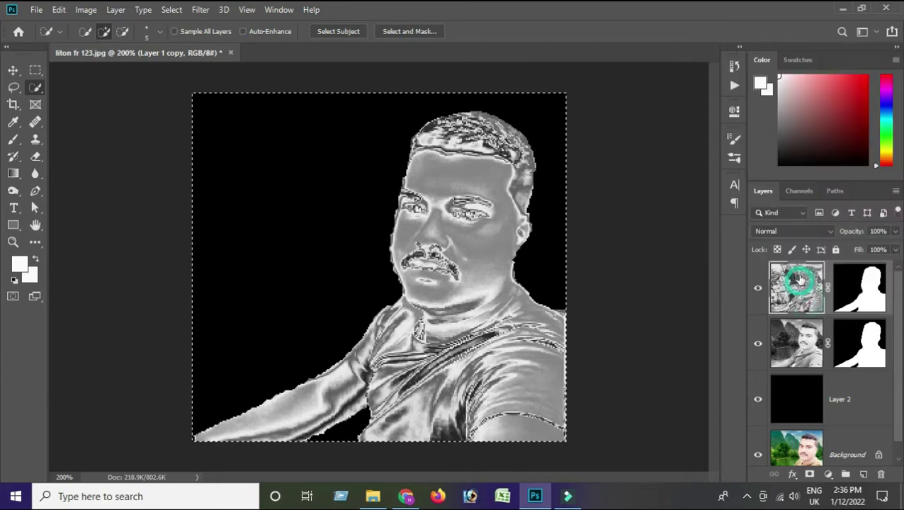
double_click(795, 287)
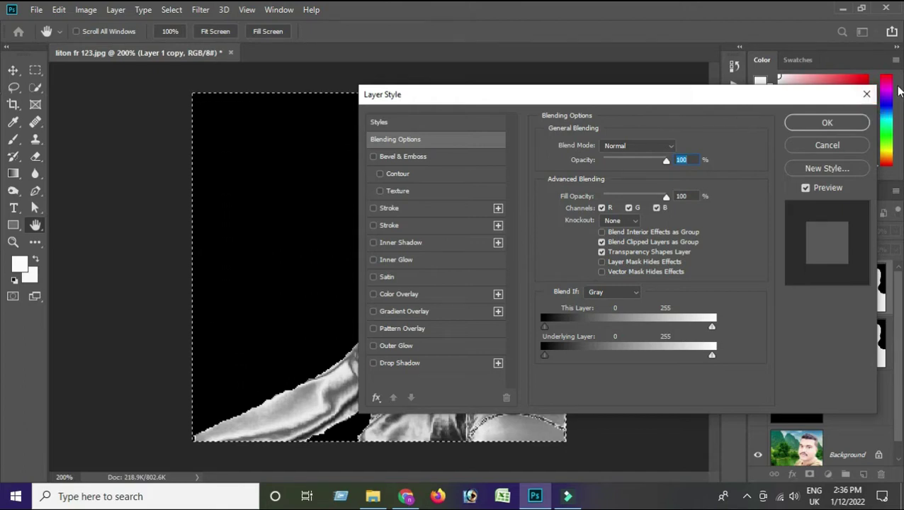
click(867, 94)
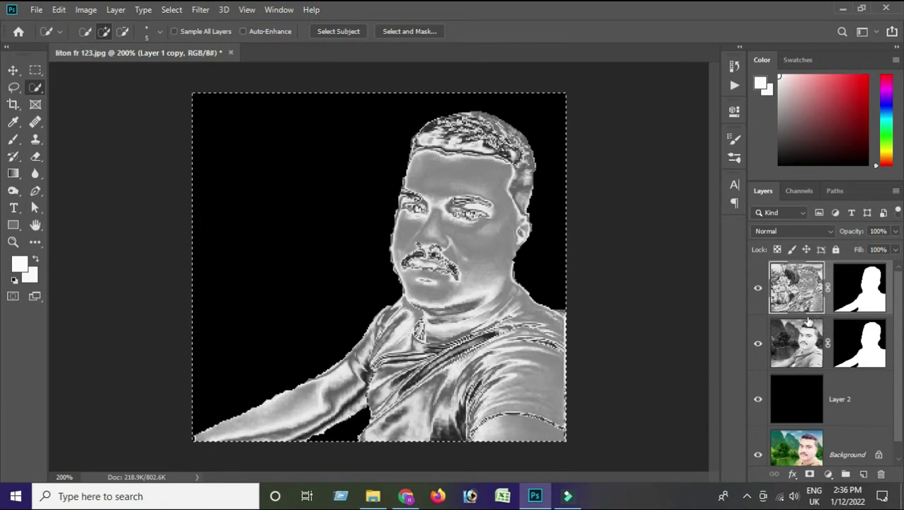
right_click(854, 296)
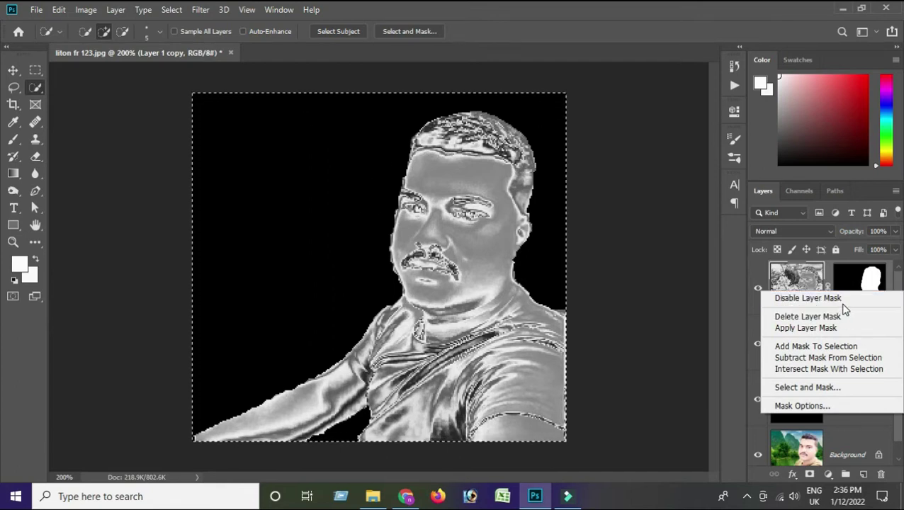
click(648, 301)
right_click(792, 302)
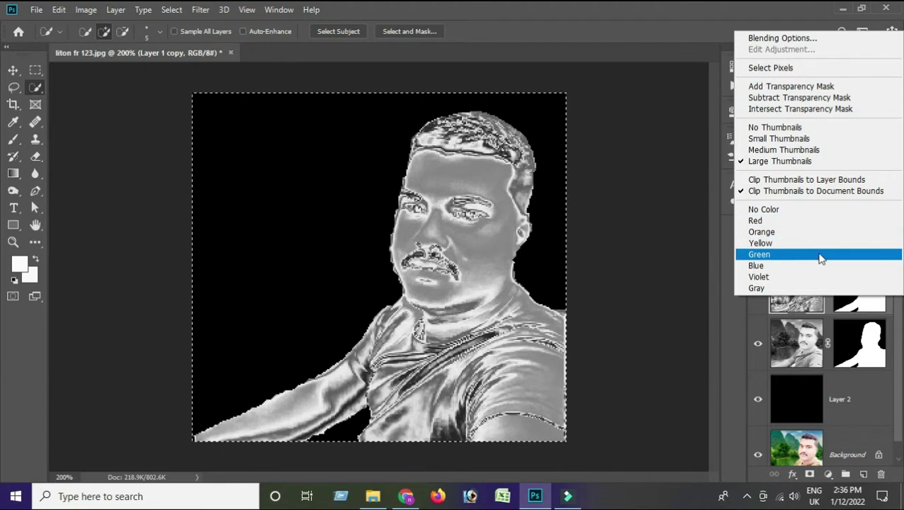
click(673, 251)
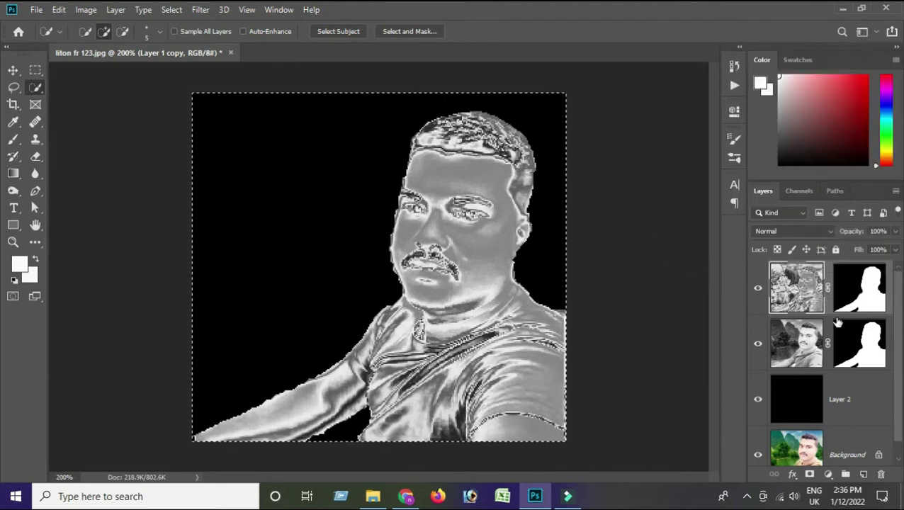
scroll(832, 404, down, 1)
scroll(817, 372, up, 1)
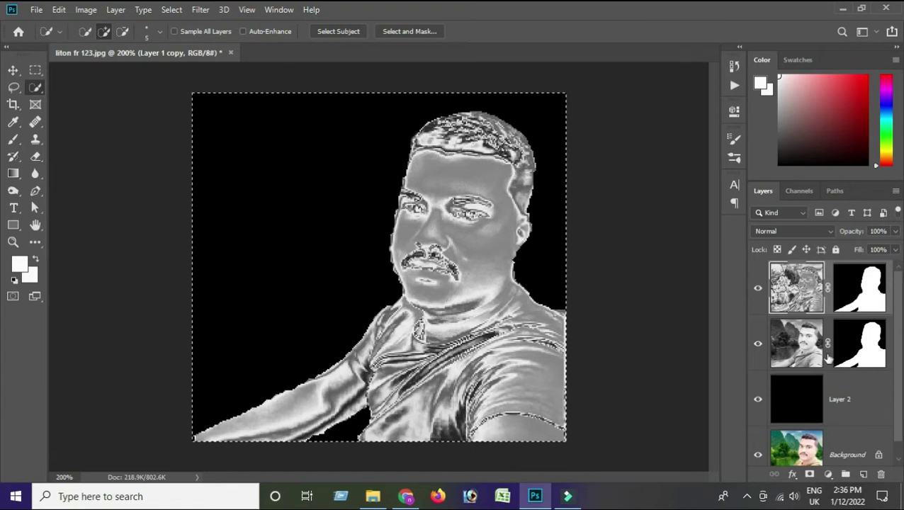
right_click(814, 290)
click(813, 301)
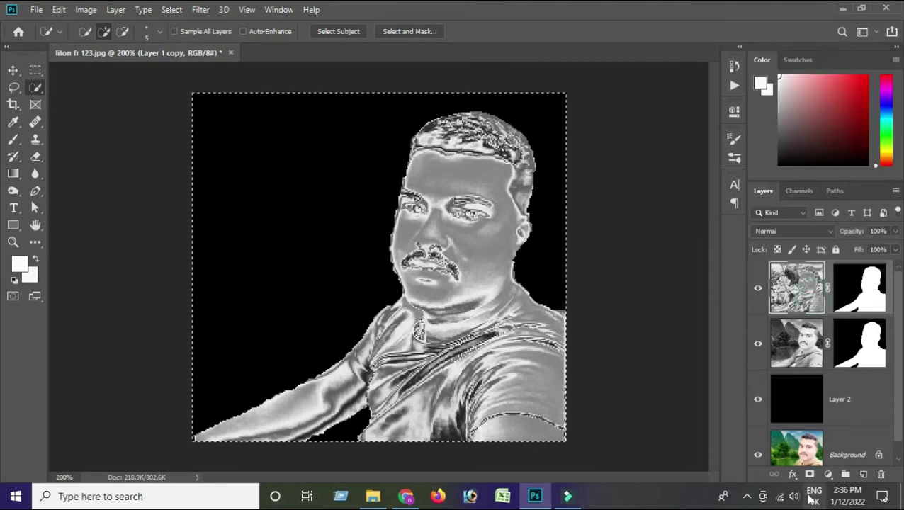
click(792, 474)
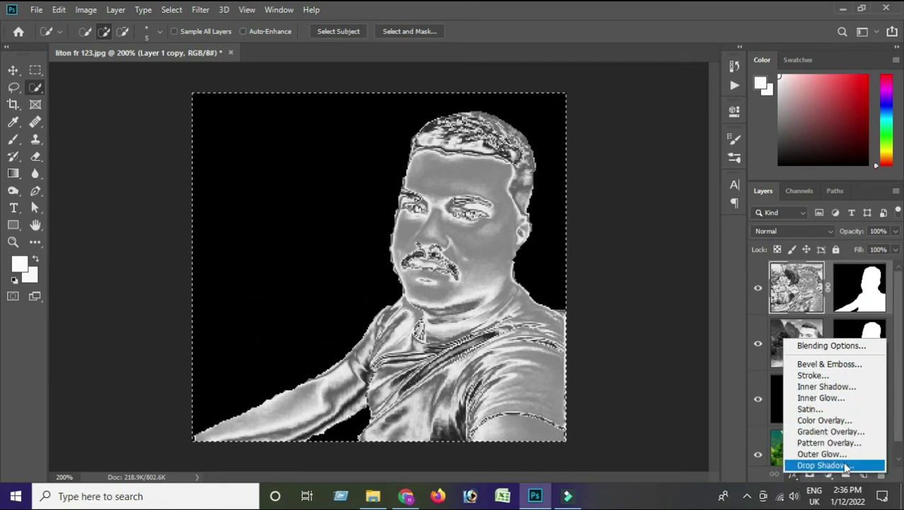
click(702, 305)
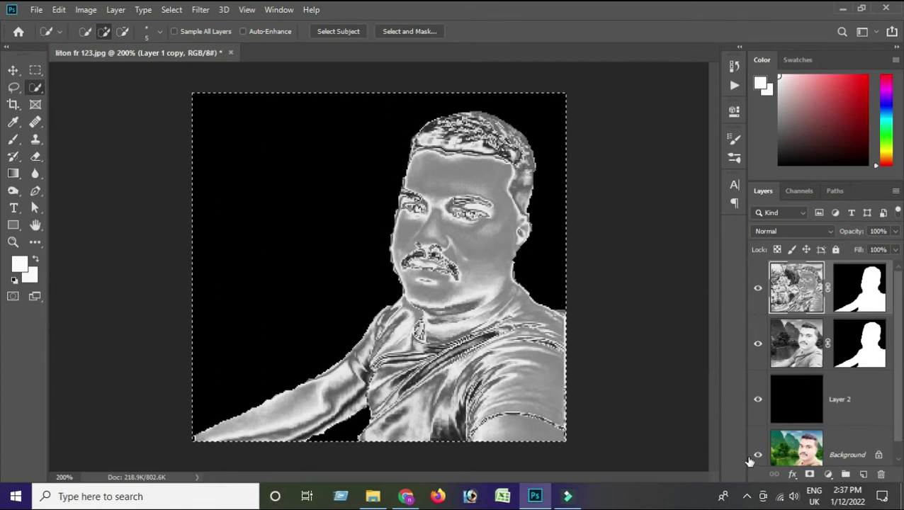
Step: Merge Layer 1 copy down into Layer 1 and convert the merged layer to a smart object
key(ctrl+e)
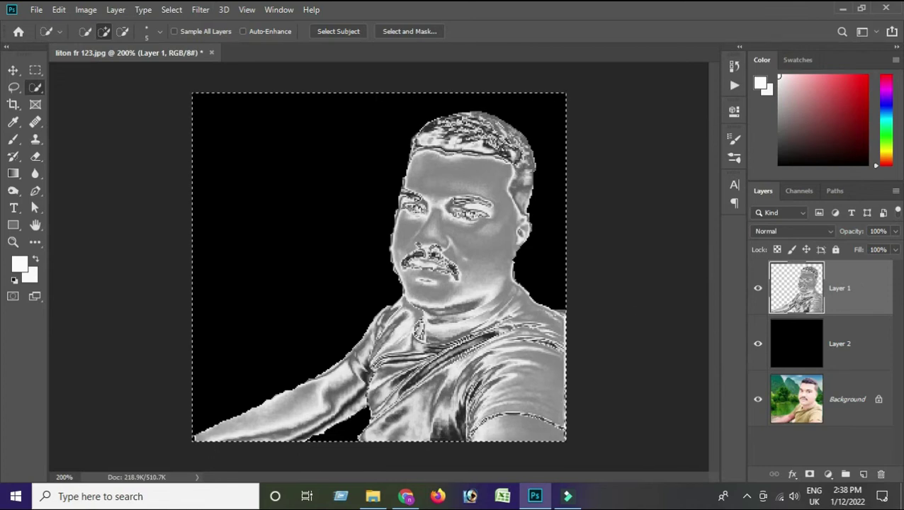
right_click(846, 277)
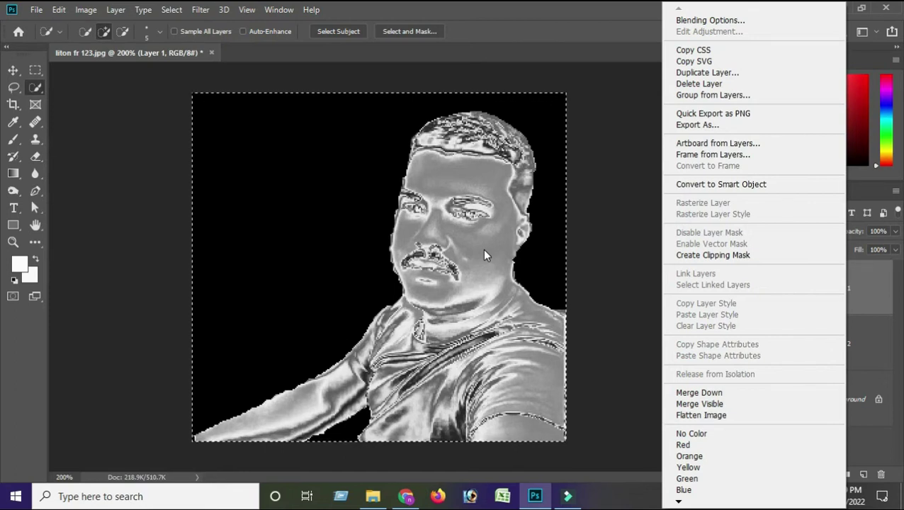
click(659, 448)
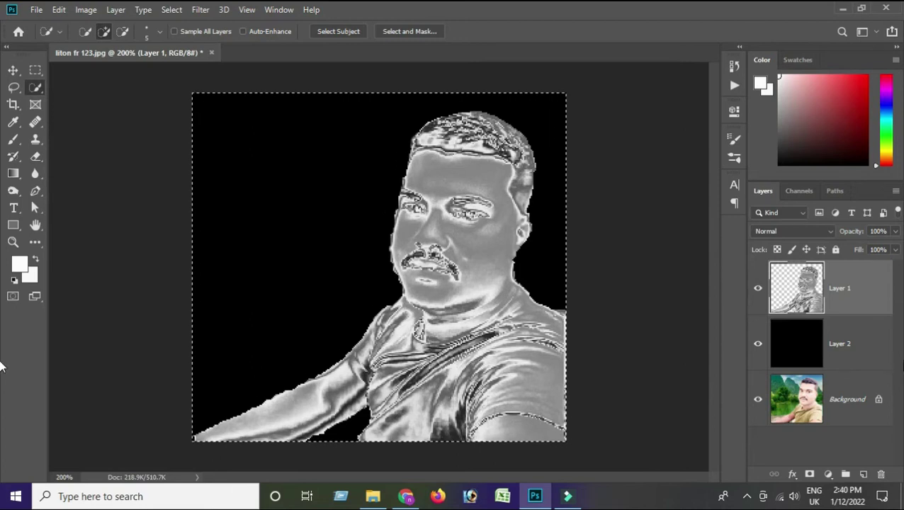
right_click(857, 283)
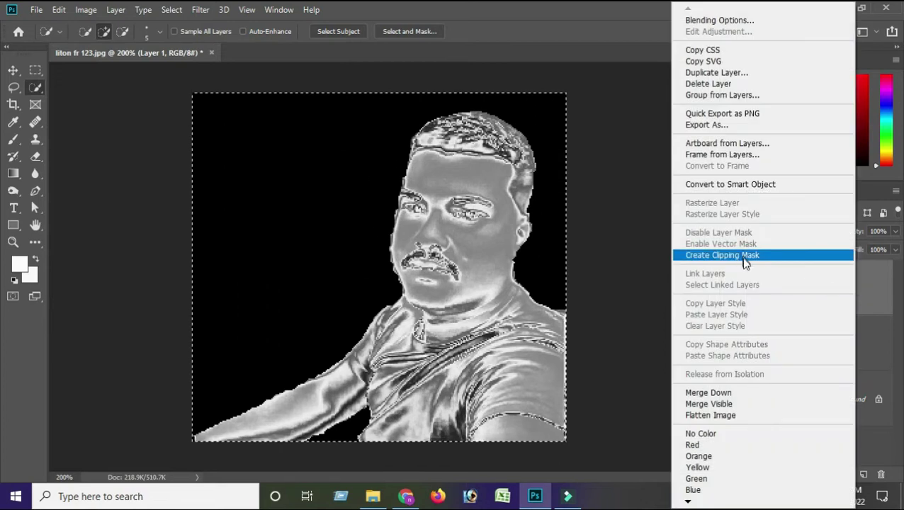
click(730, 186)
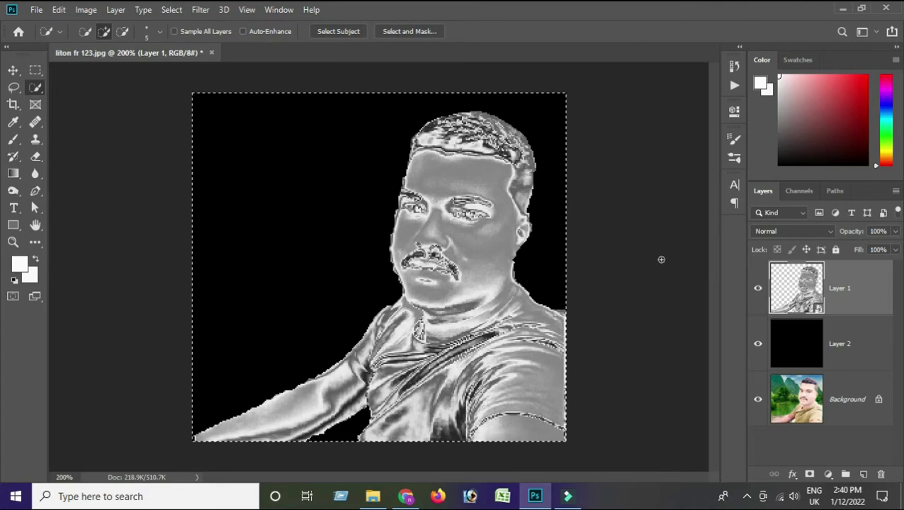
Step: Add a Color Lookup adjustment layer above the portrait layer using the EdgyAmber.3DL 3D LUT
key(v)
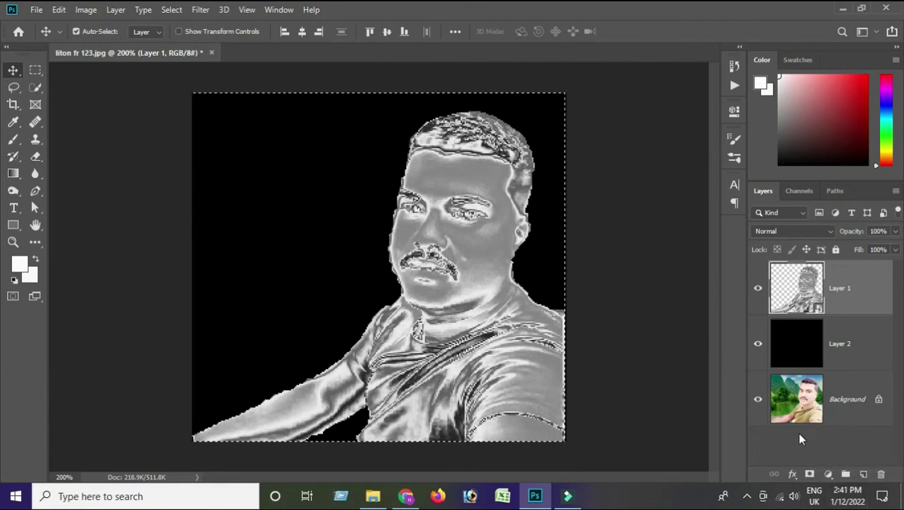
click(828, 474)
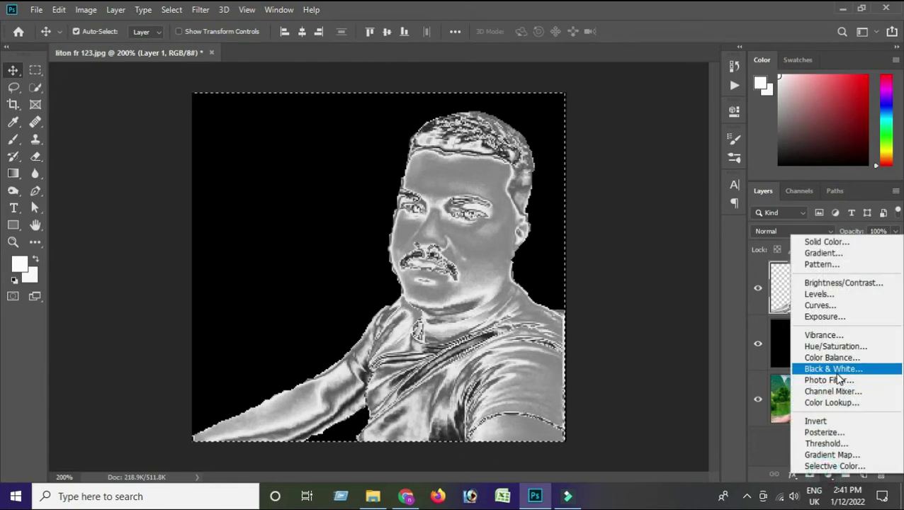
click(833, 402)
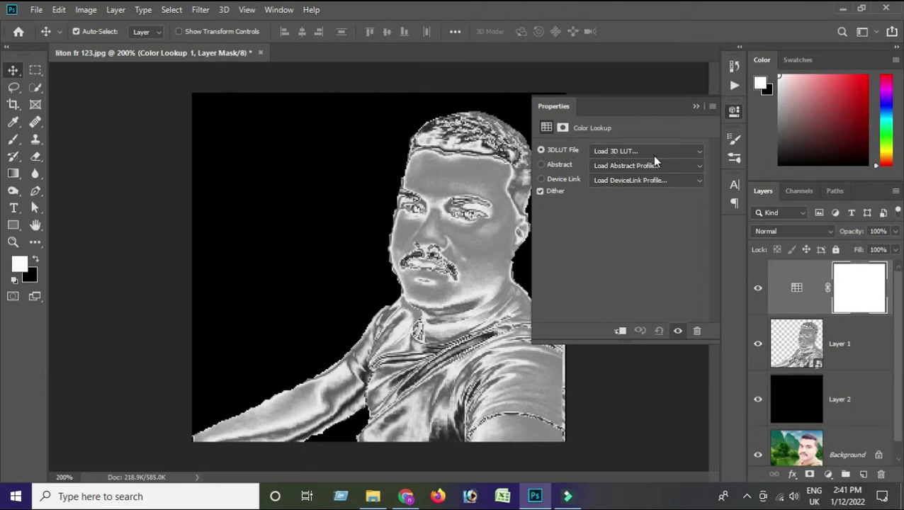
click(699, 151)
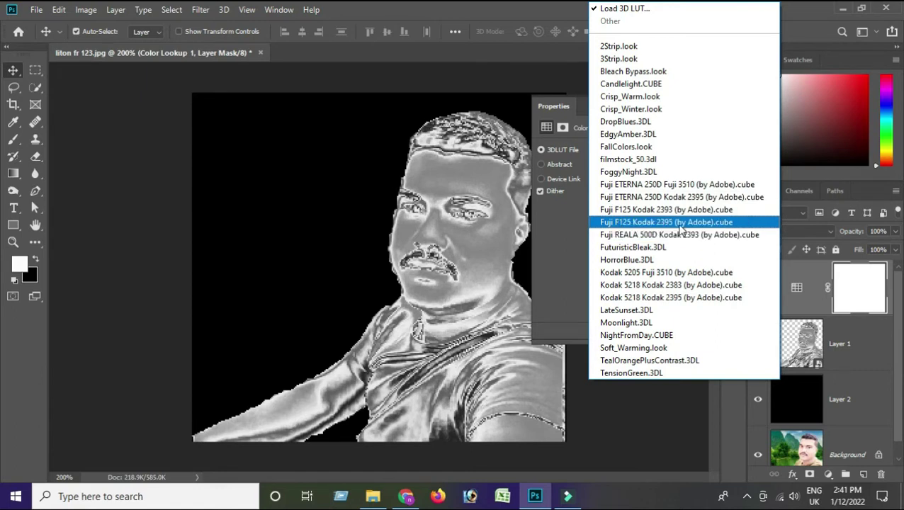
click(627, 134)
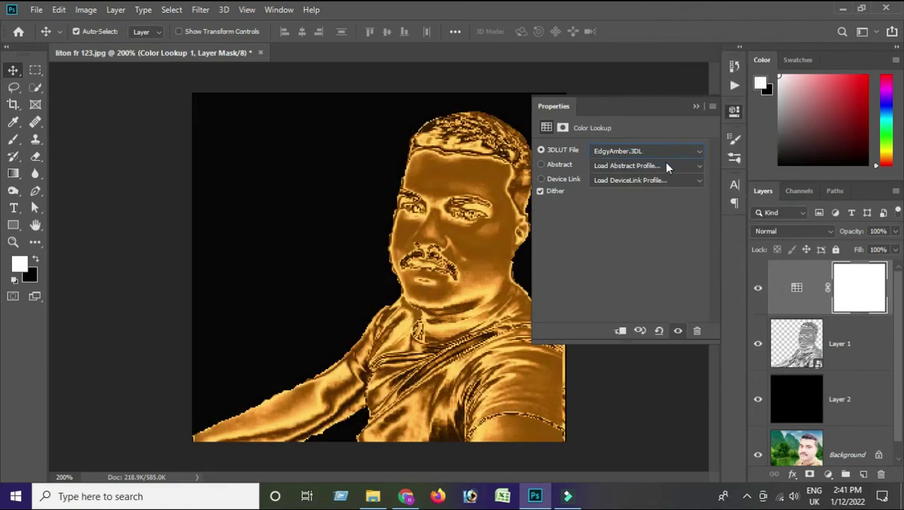
click(697, 106)
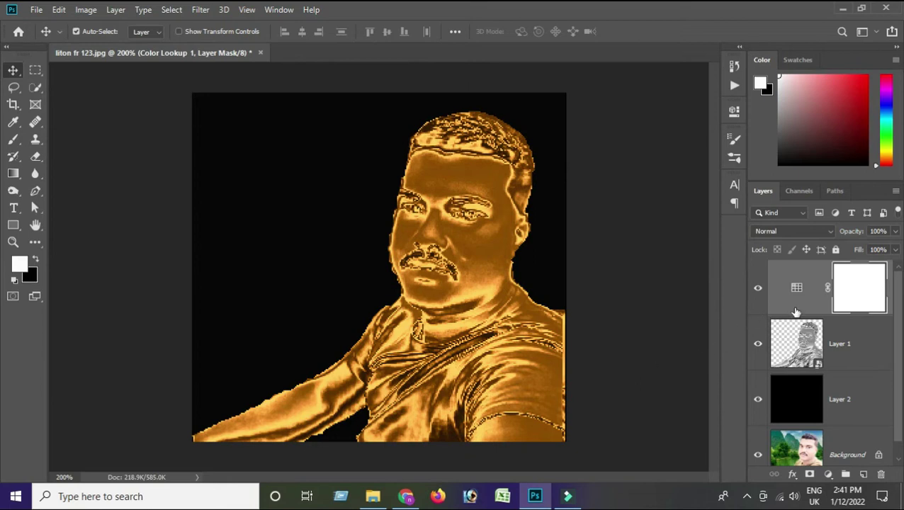
Step: Merge the Color Lookup adjustment layer with Layer 1 and convert the merged golden portrait layer to a smart object
click(827, 288)
key(ctrl)
click(869, 351)
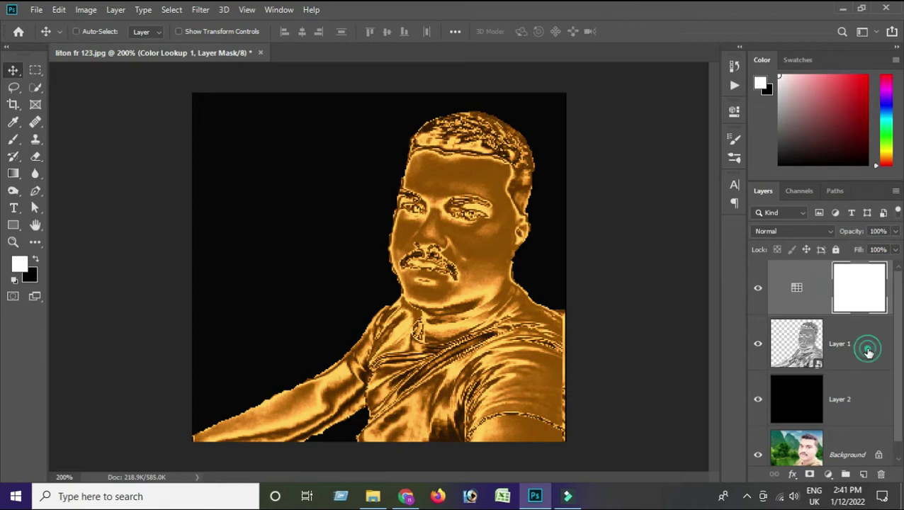
key(ctrl)
key(ctrl+e)
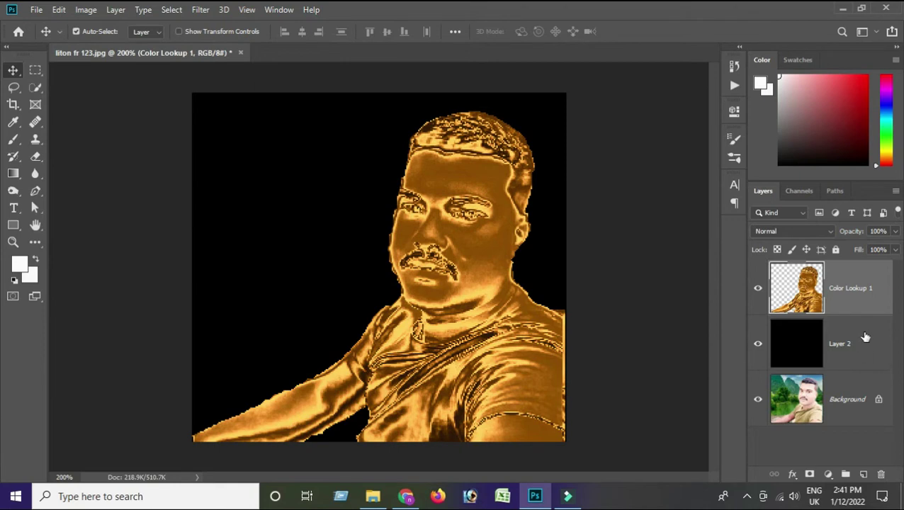
right_click(863, 304)
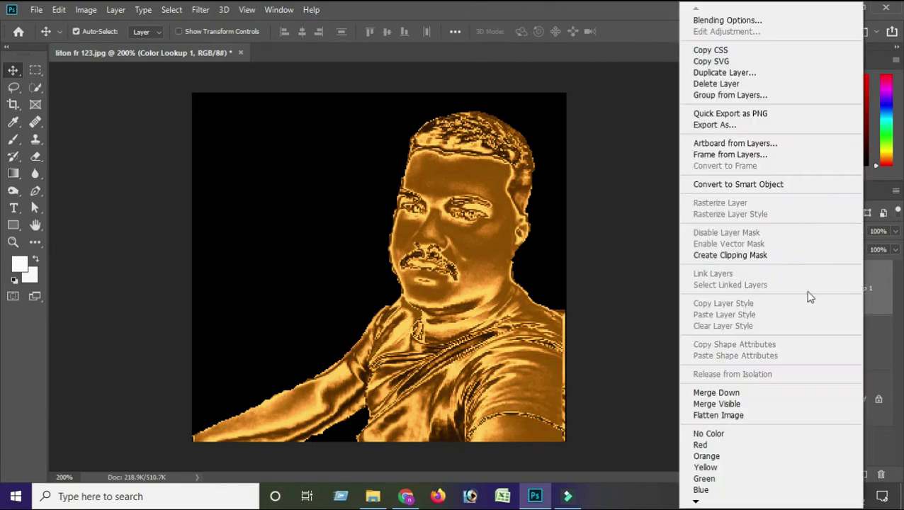
click(738, 185)
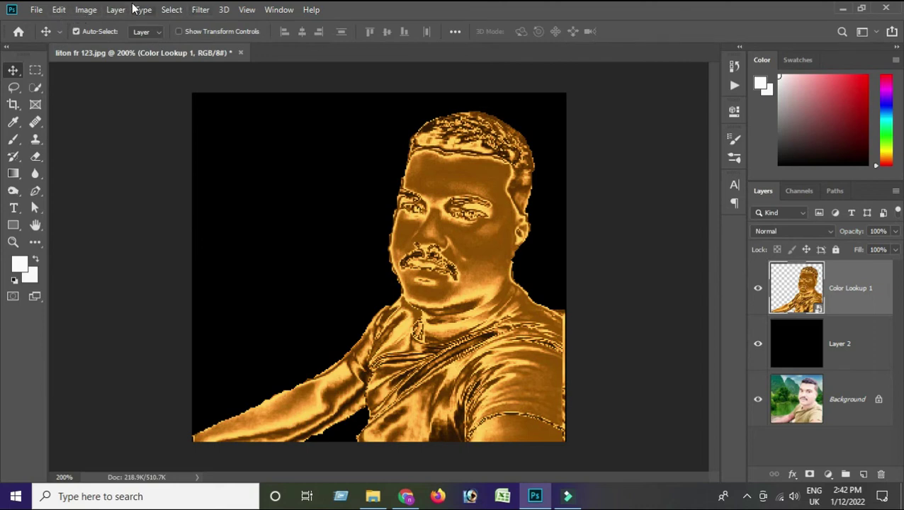
Step: Apply a Surface Blur smart filter with an adjusted radius to the golden portrait layer
click(201, 10)
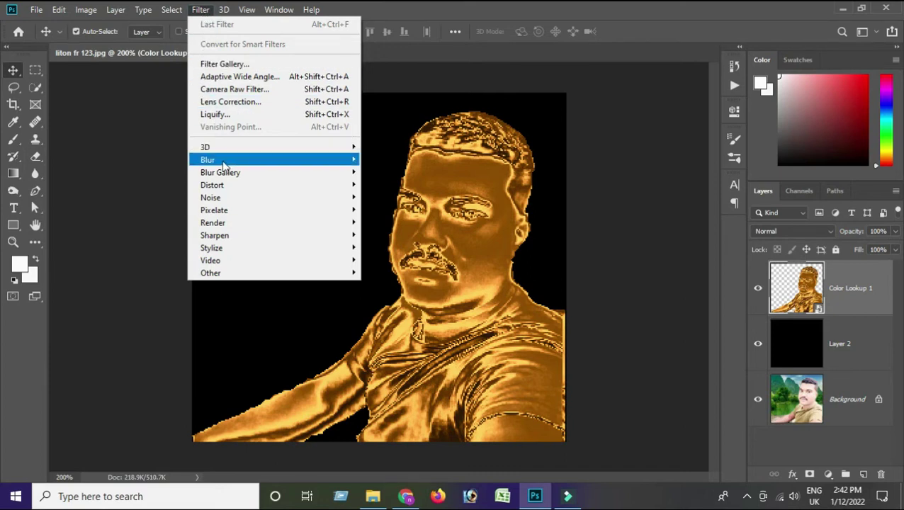
mouse_move(333, 160)
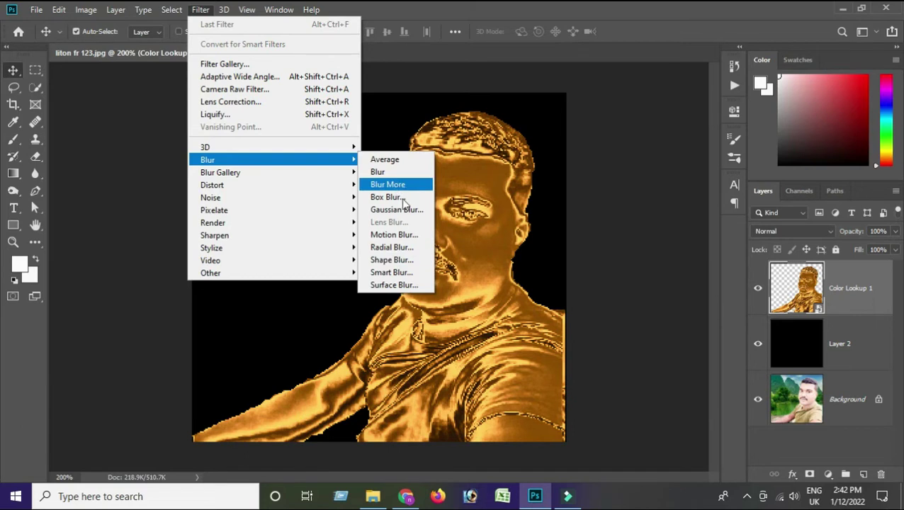
click(394, 285)
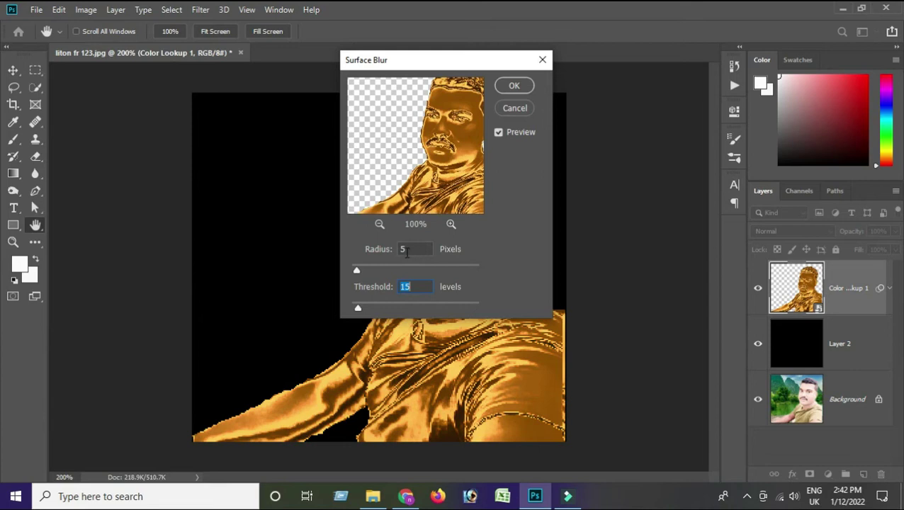
click(407, 249)
text(78)
text(8)
click(527, 85)
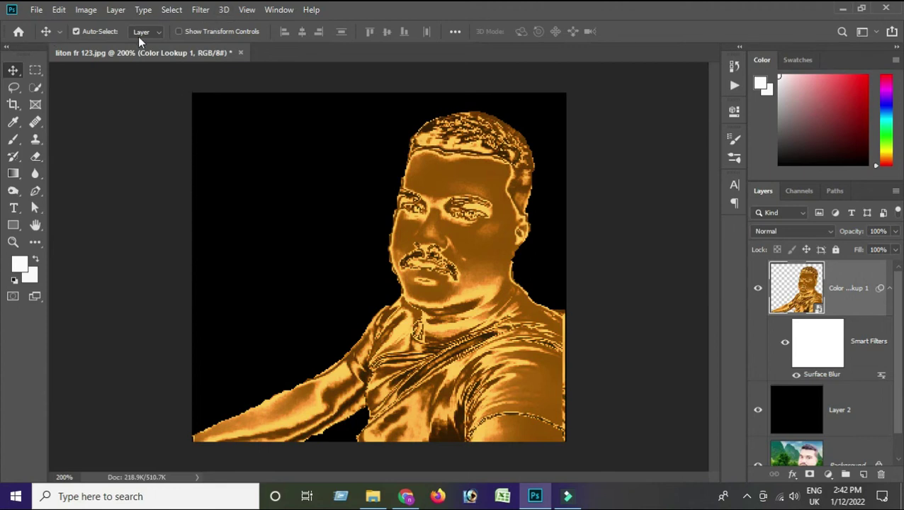
Step: Choose the Artistic effect Plastic Wrap in the Filter Gallery for the golden portrait and fit the preview in view
click(204, 11)
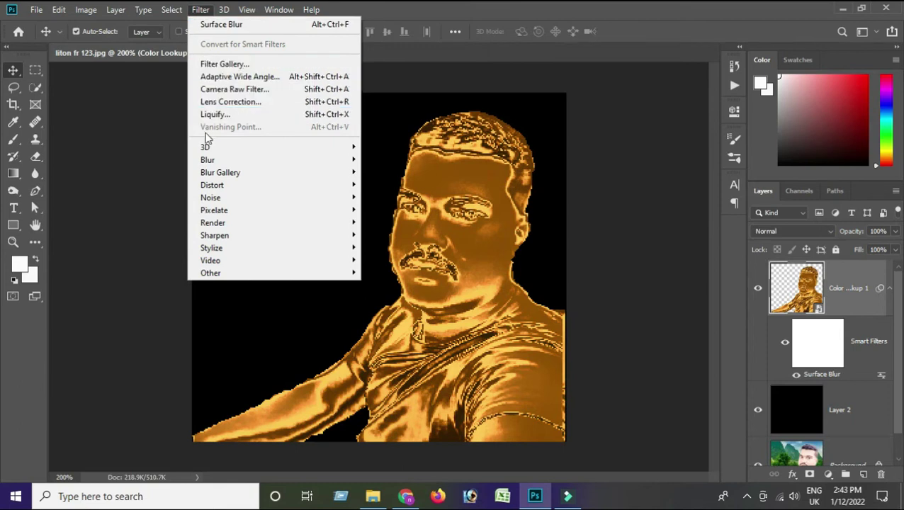
mouse_move(211, 166)
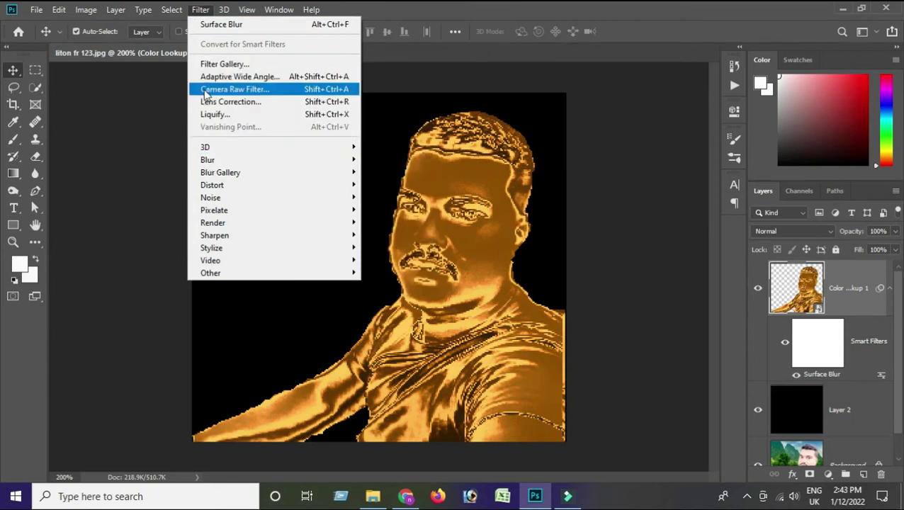
click(244, 65)
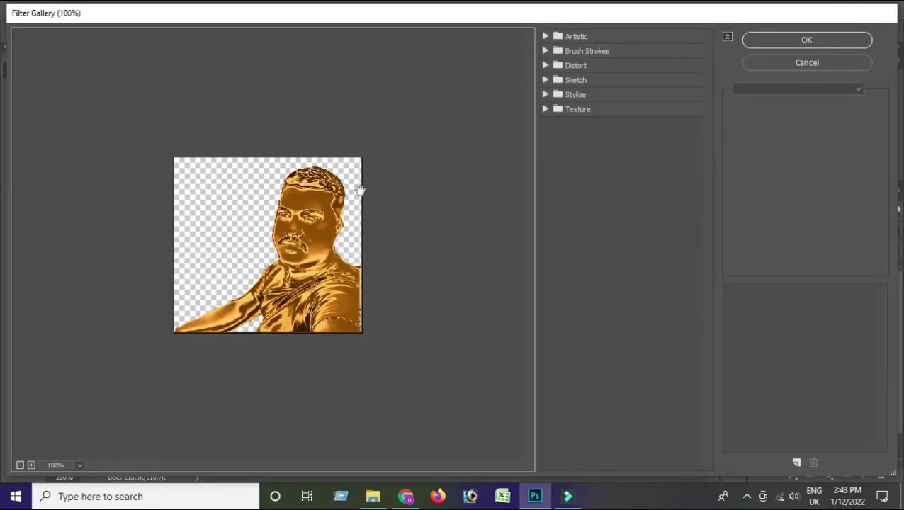
ctrl+click(307, 236)
ctrl+click(308, 236)
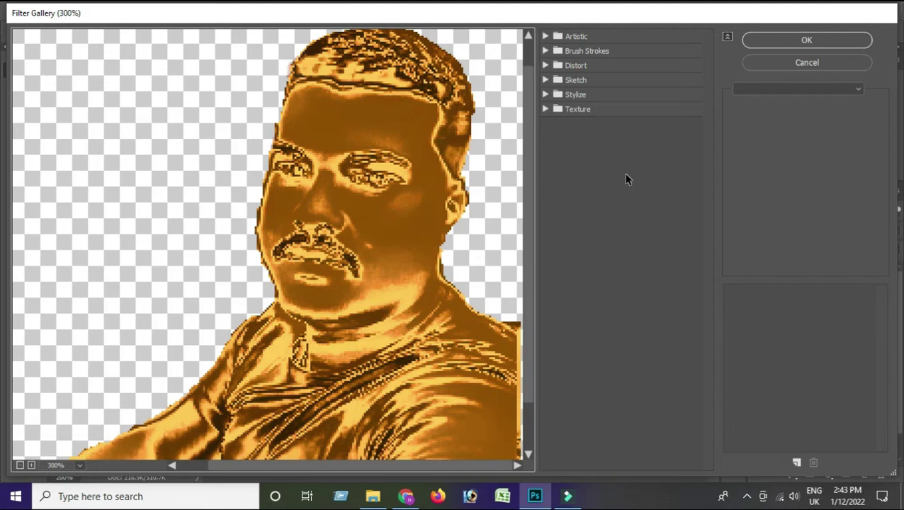
click(549, 36)
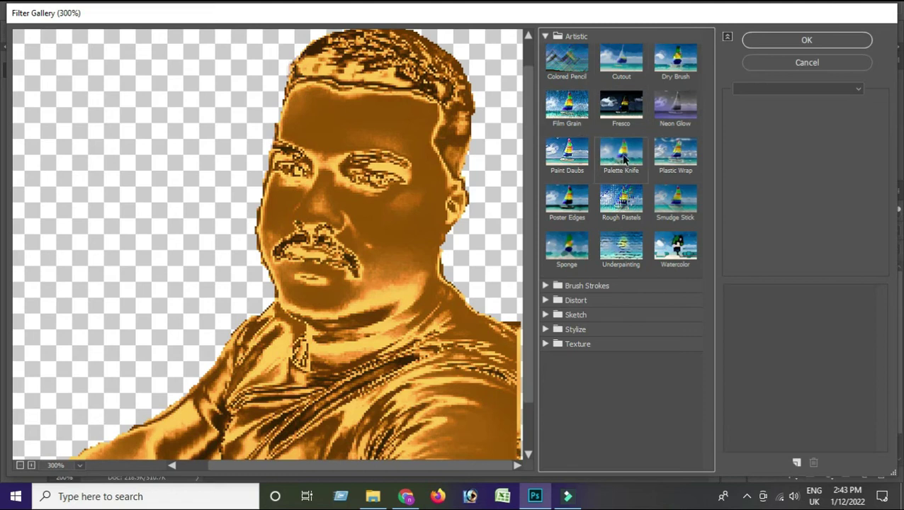
click(677, 156)
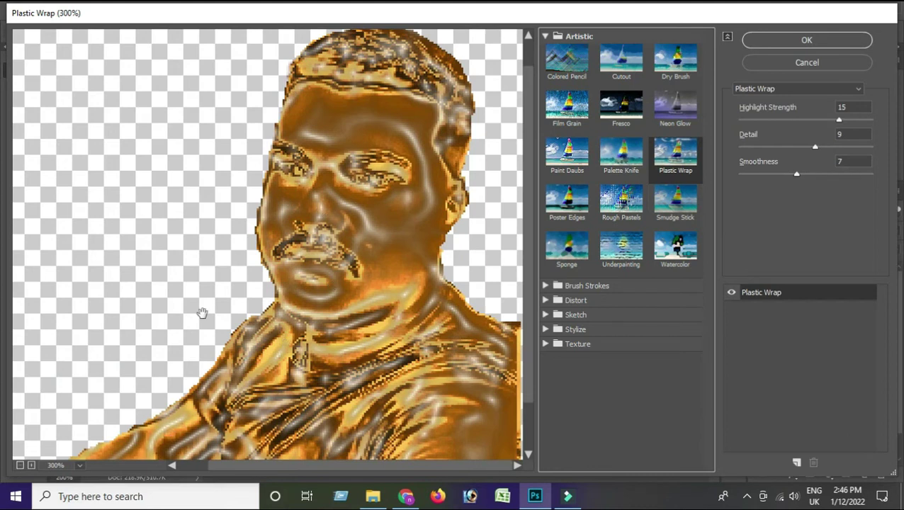
click(80, 466)
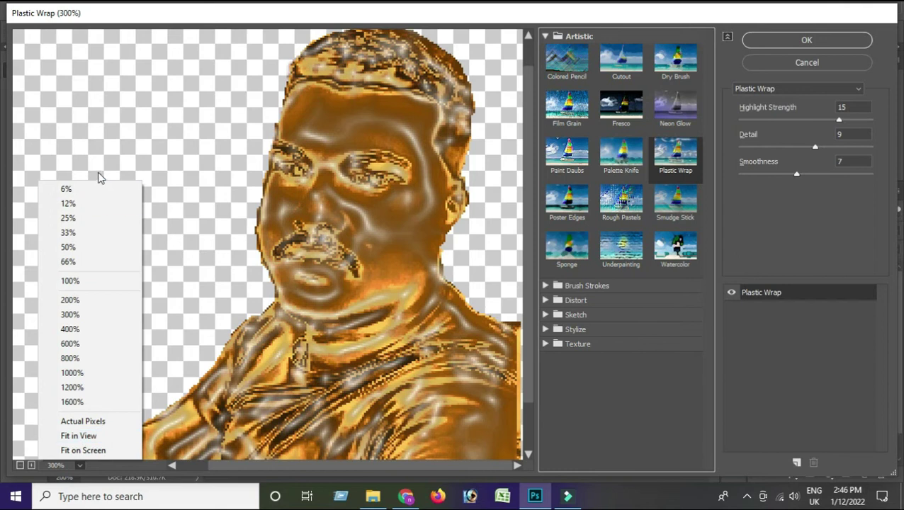
click(79, 434)
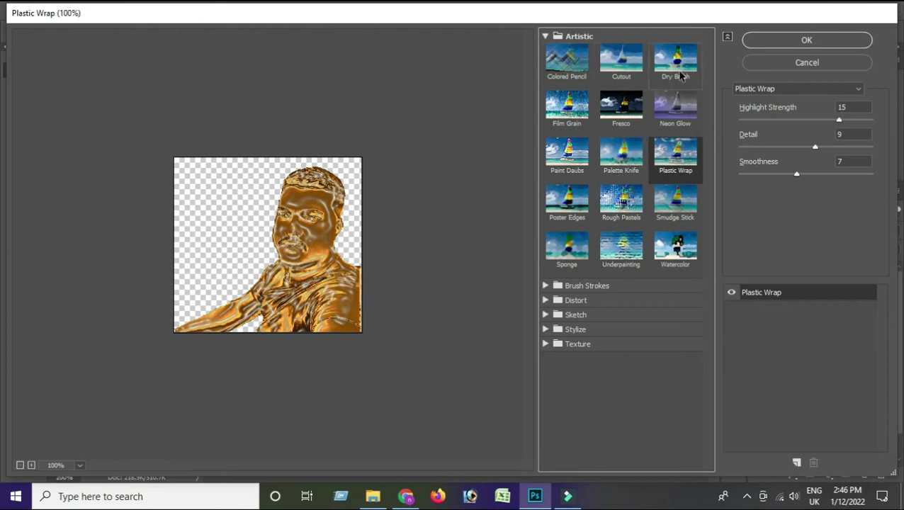
click(678, 165)
click(546, 37)
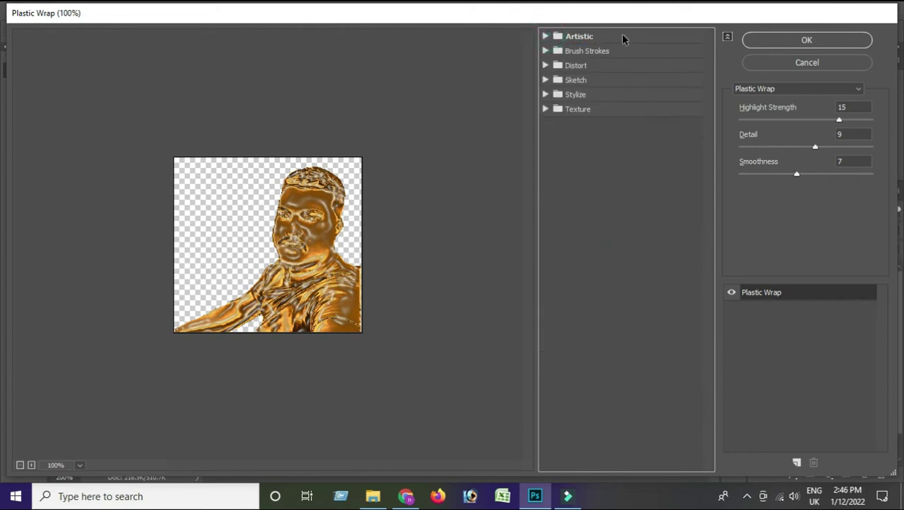
click(546, 36)
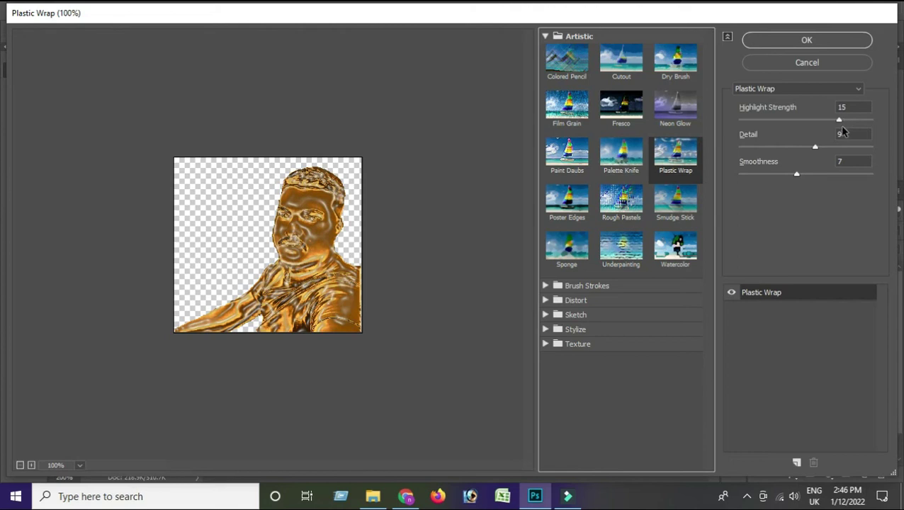
Step: Set Plastic Wrap to Highlight Strength 20, Detail 3 and maximum Smoothness, and apply it to the portrait
drag(840, 125, 854, 125)
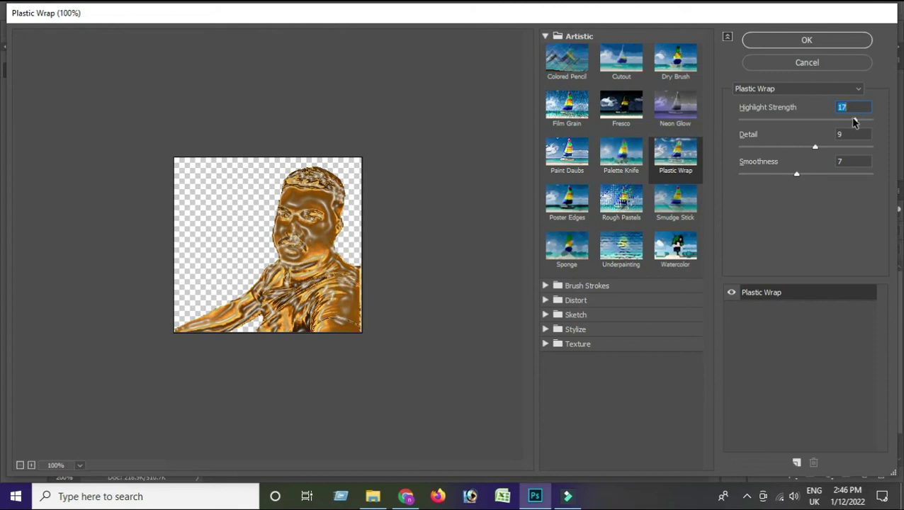
drag(856, 122, 861, 124)
drag(866, 122, 872, 124)
double_click(854, 134)
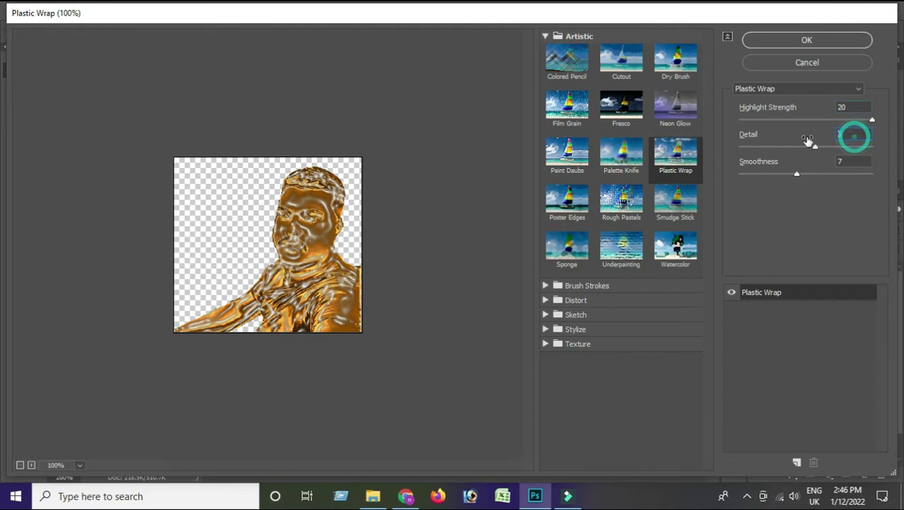
text(3)
double_click(848, 162)
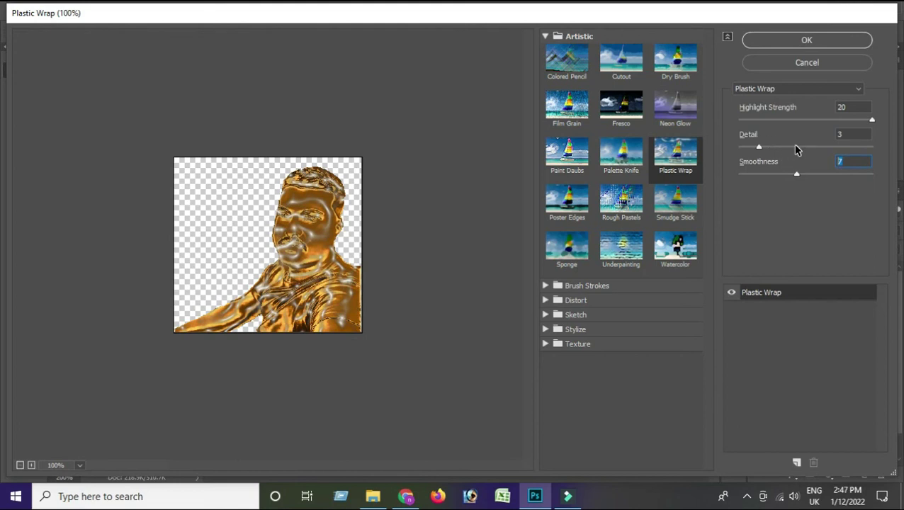
drag(797, 174, 872, 173)
click(813, 40)
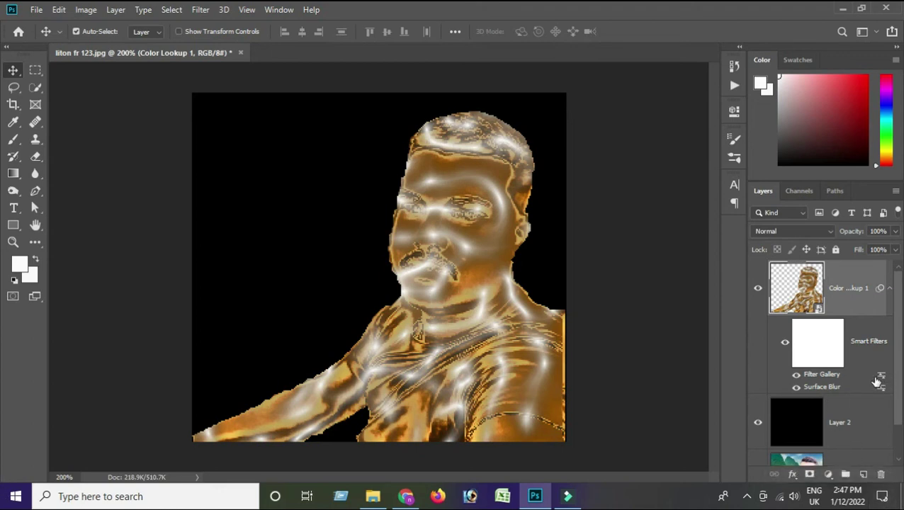
Step: Set the Filter Gallery smart filter's blending options to Color Dodge mode at 20% opacity
double_click(880, 376)
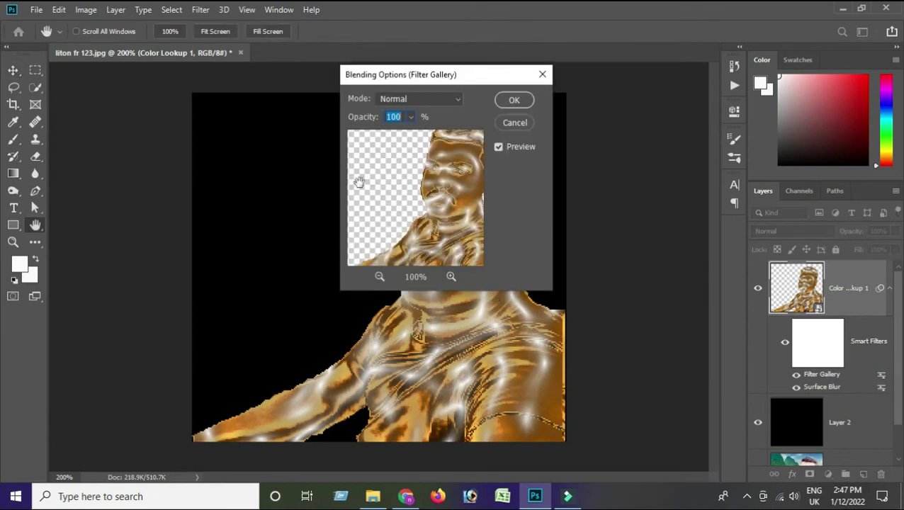
click(457, 99)
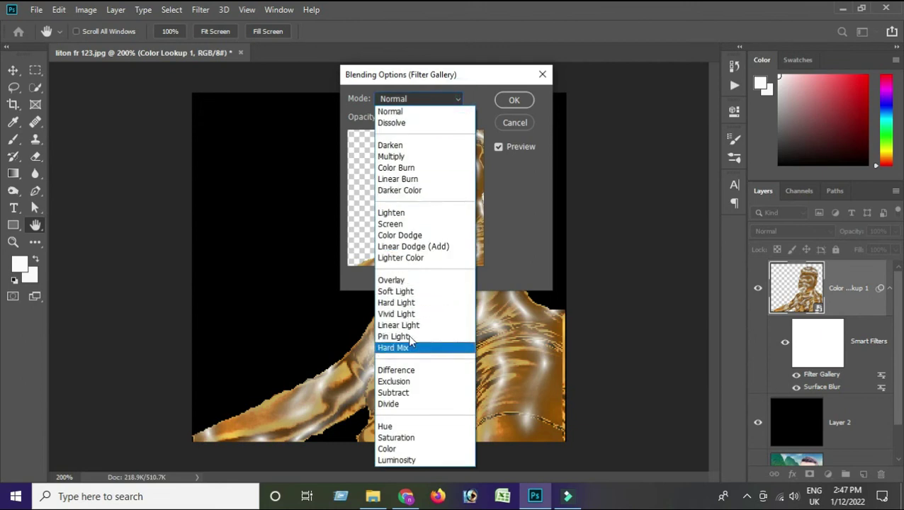
click(420, 240)
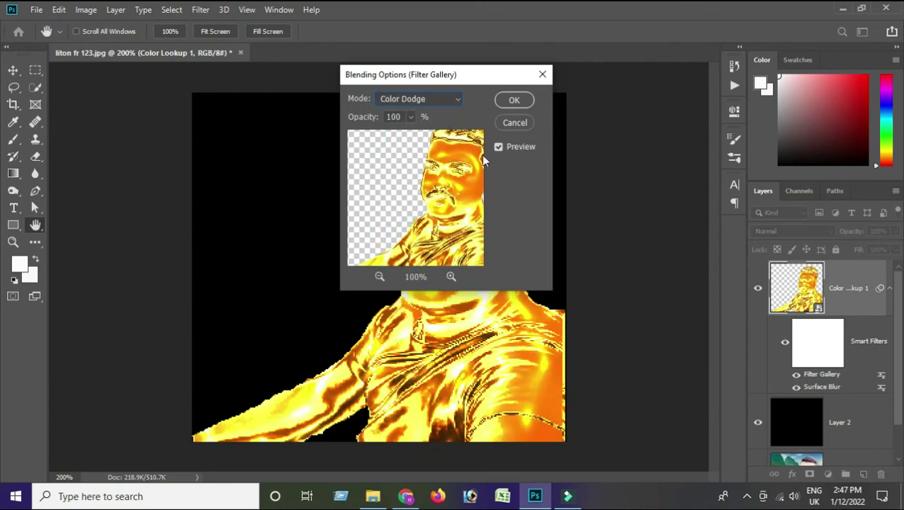
drag(468, 77, 667, 82)
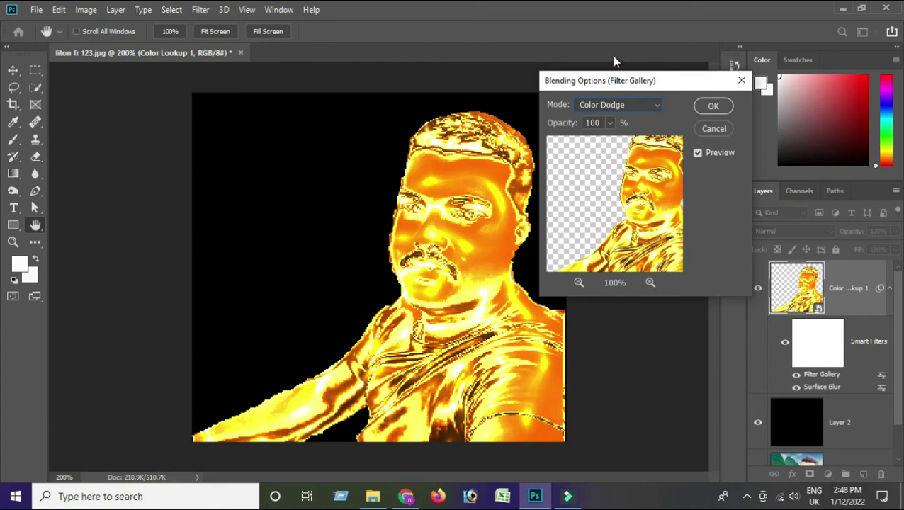
double_click(597, 122)
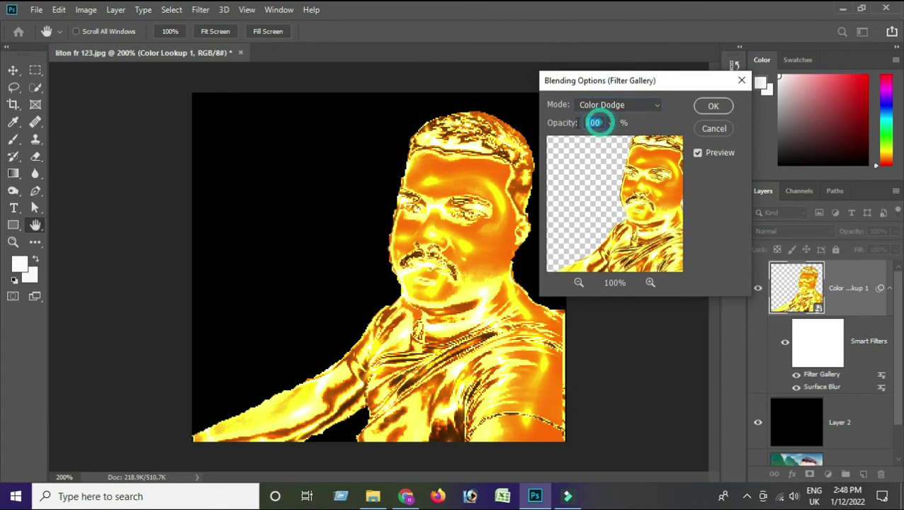
text(20)
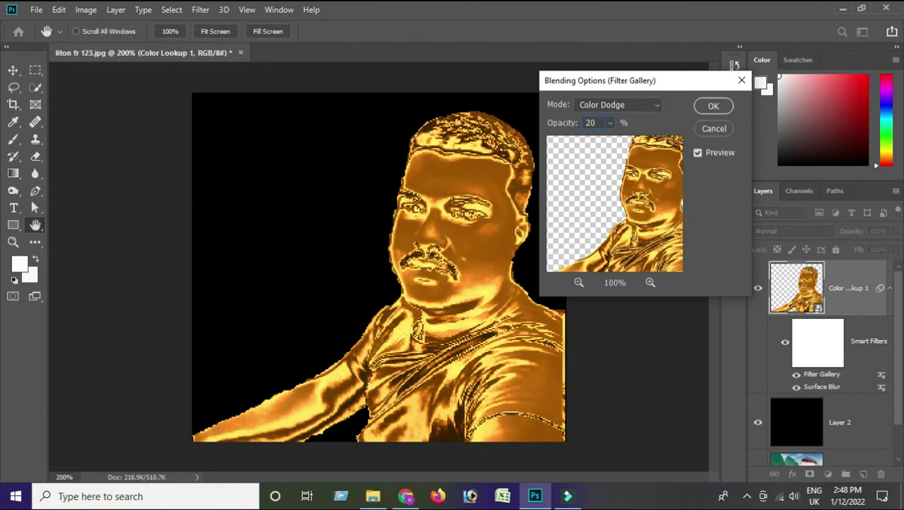
click(714, 107)
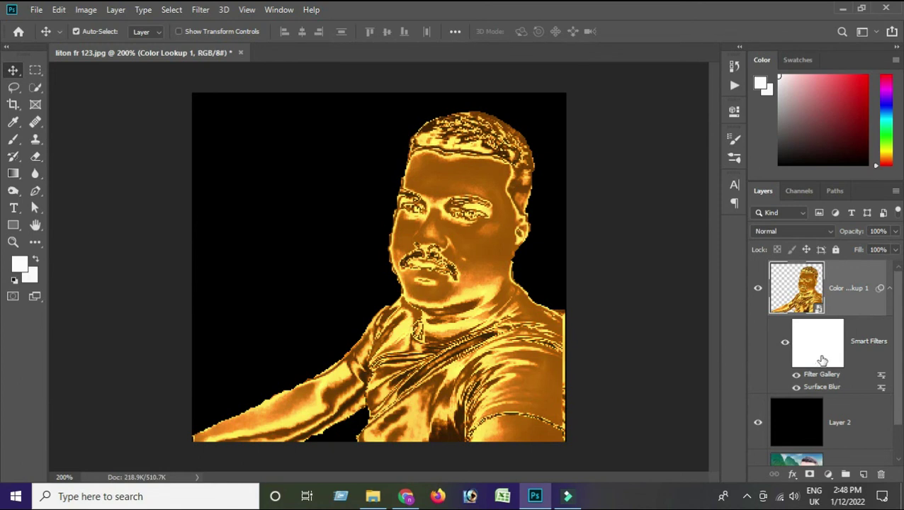
scroll(842, 388, down, 1)
scroll(843, 391, up, 1)
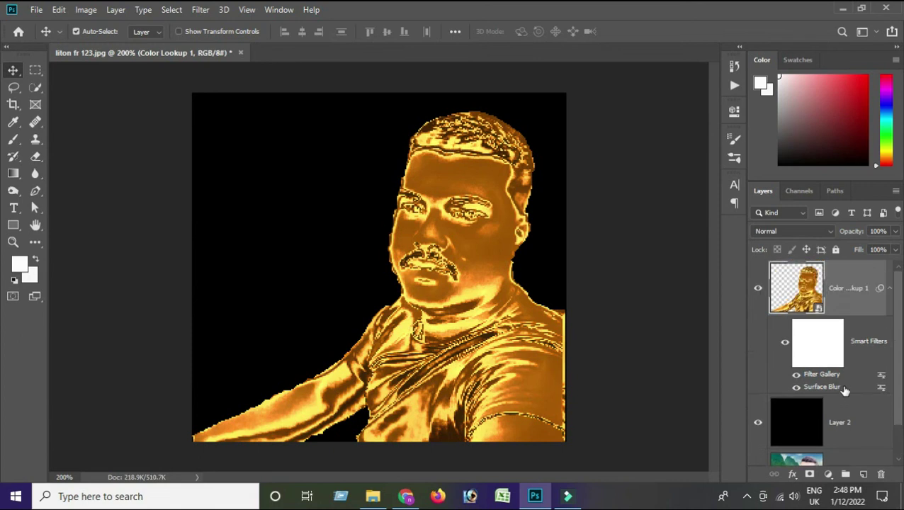